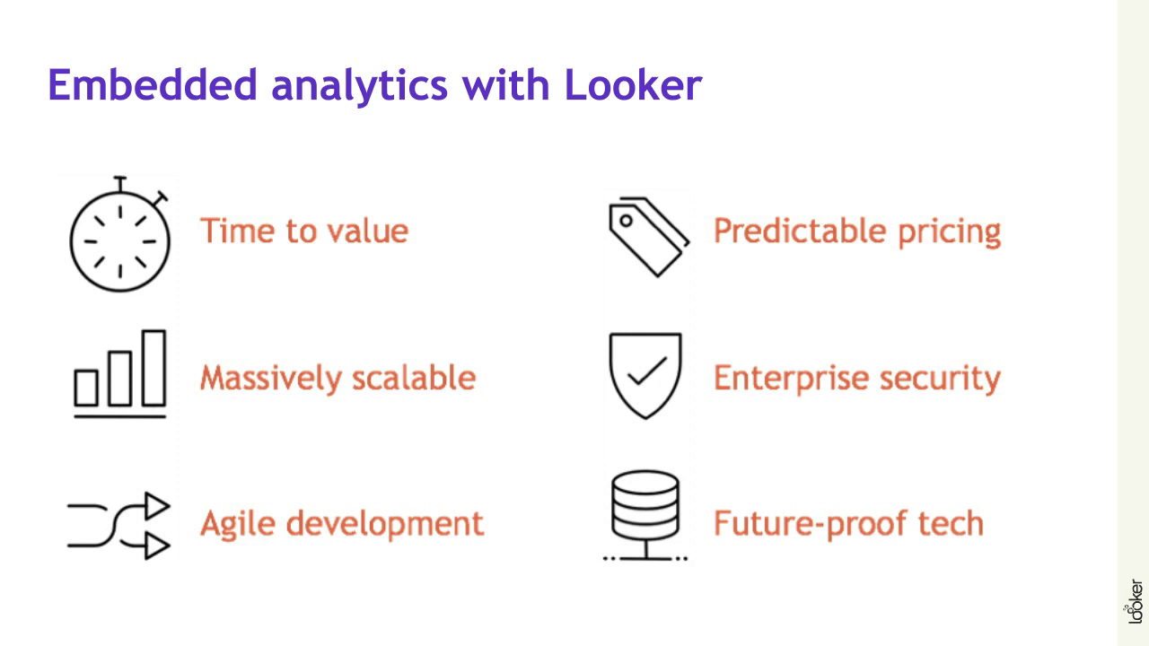
Advance past the Looker 6 features to the API 3.1 slide listing the dashboard API methods.
key(Right)
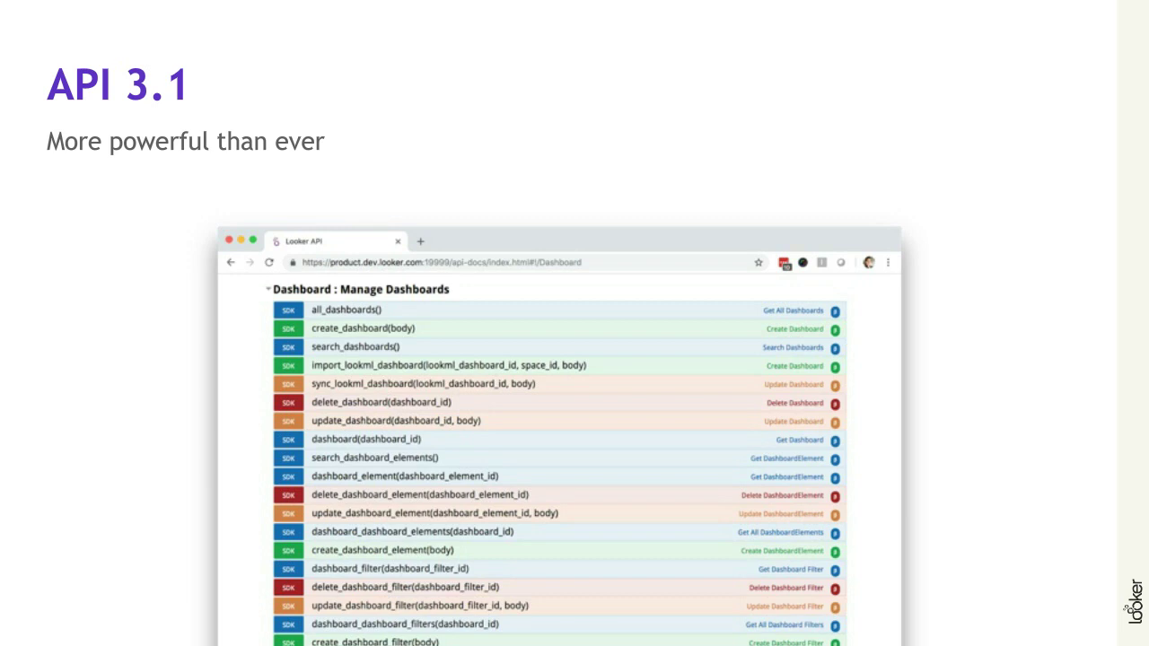
Advance the deck to the Demo slide, ahead of the Fashionly sign-in page.
key(Right)
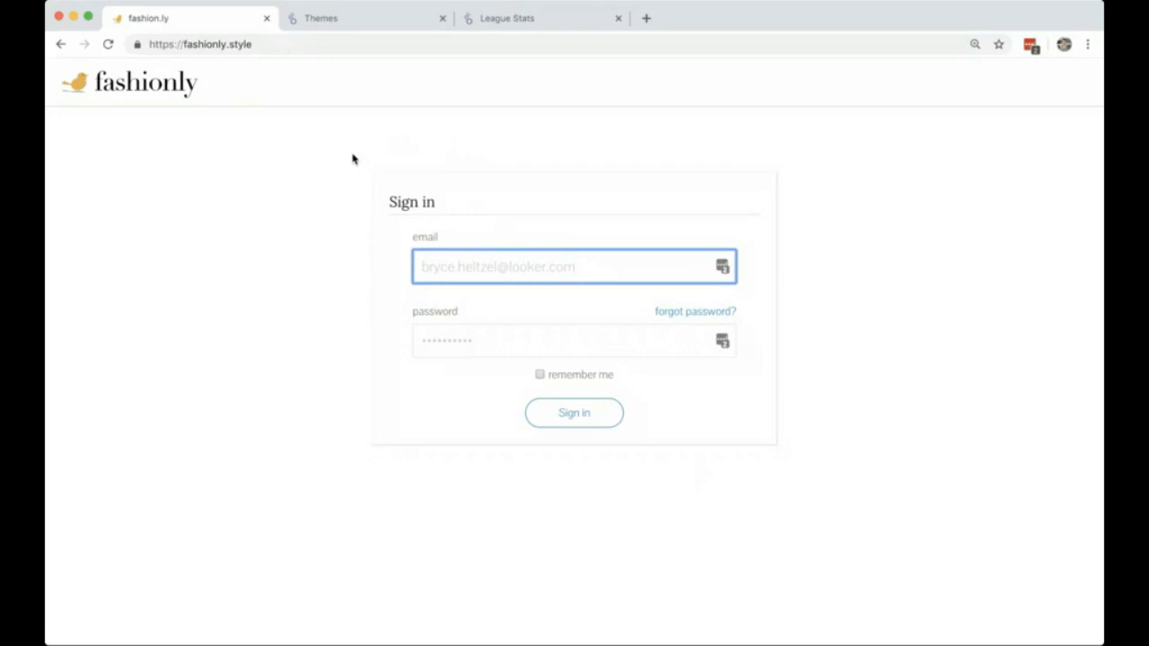
Sign in with the saved credentials to reach the Allegra K Supplier Portal's Company Overview.
click(581, 422)
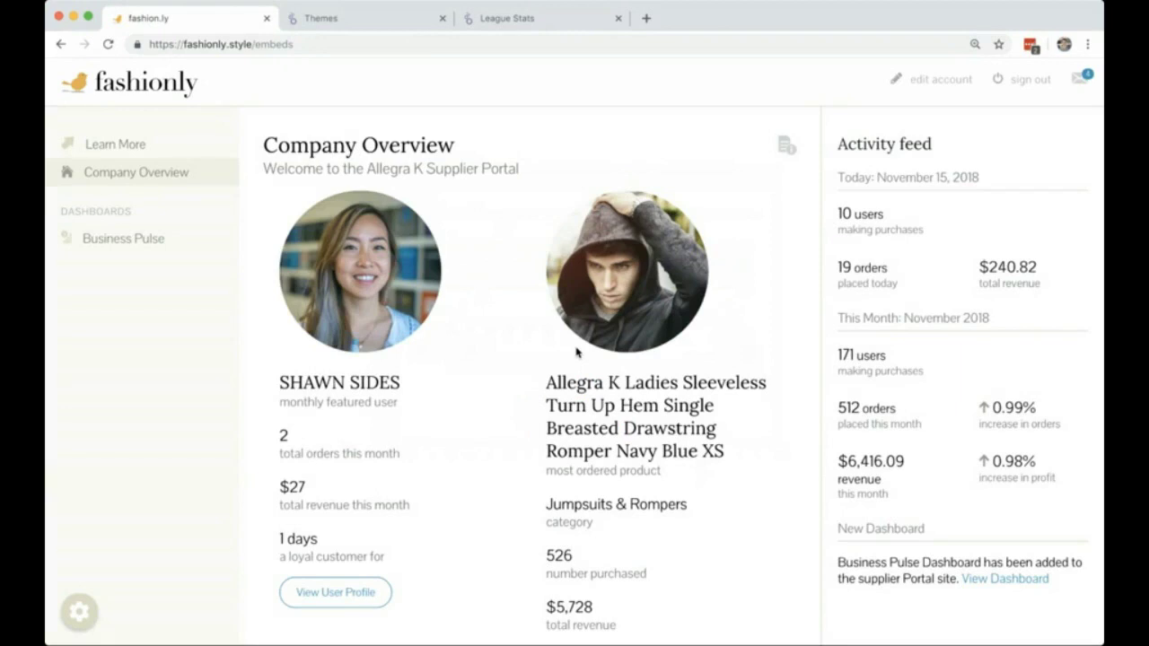
drag(367, 167, 425, 170)
click(429, 173)
Turn on Show Sources so the Company Overview fields are labelled as iFrame or API.
mouse_move(79, 609)
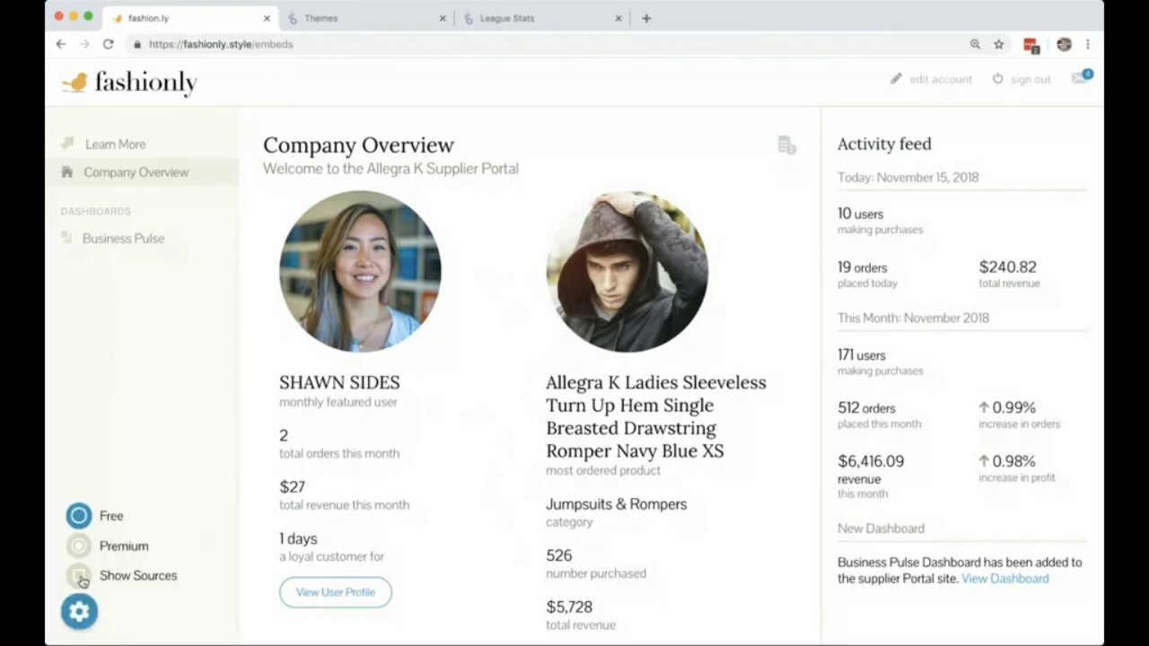
click(80, 577)
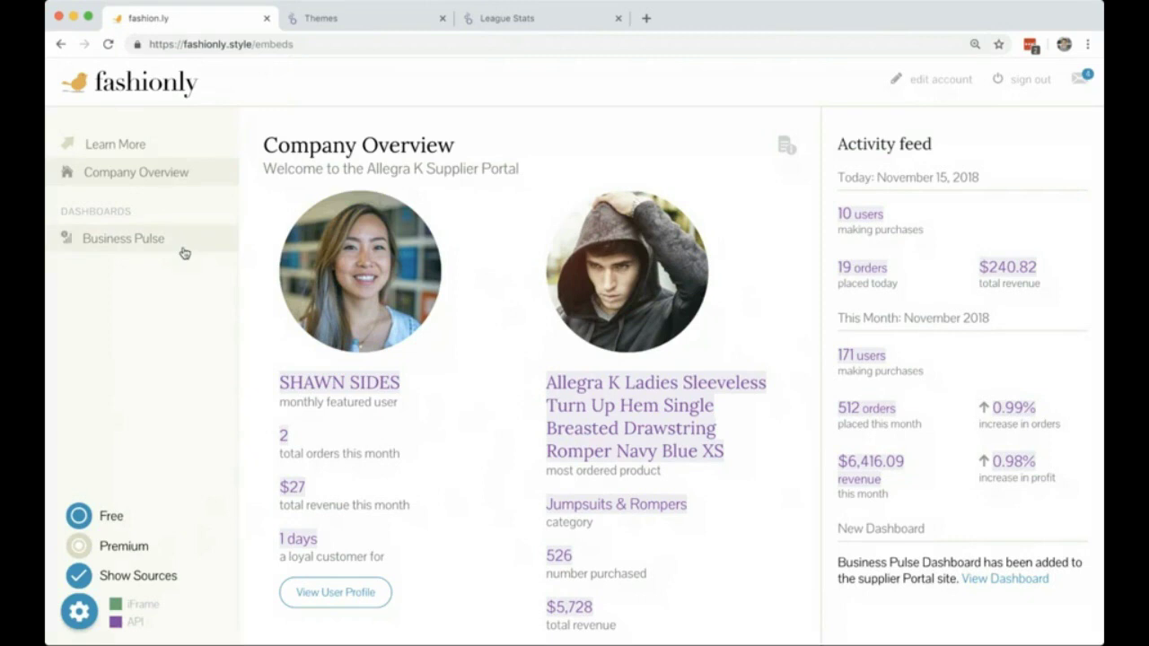
Open Business Pulse, scroll through its tiles, and expand the Date and Category filters.
click(141, 240)
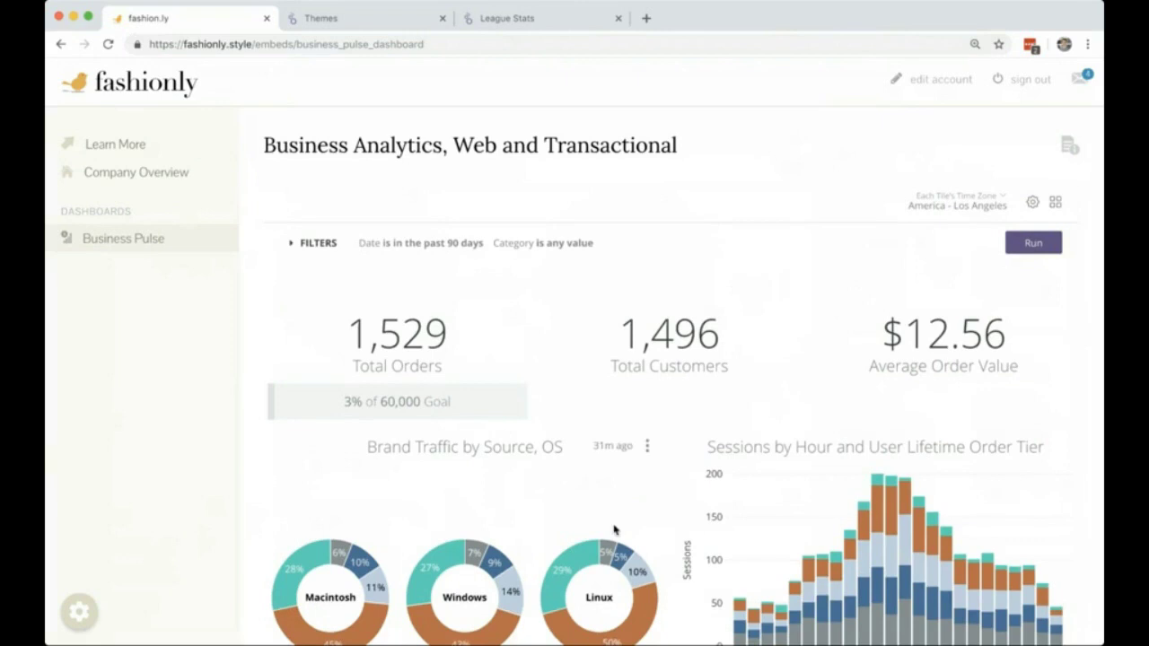
scroll(615, 529, down, 2)
scroll(615, 529, down, 4)
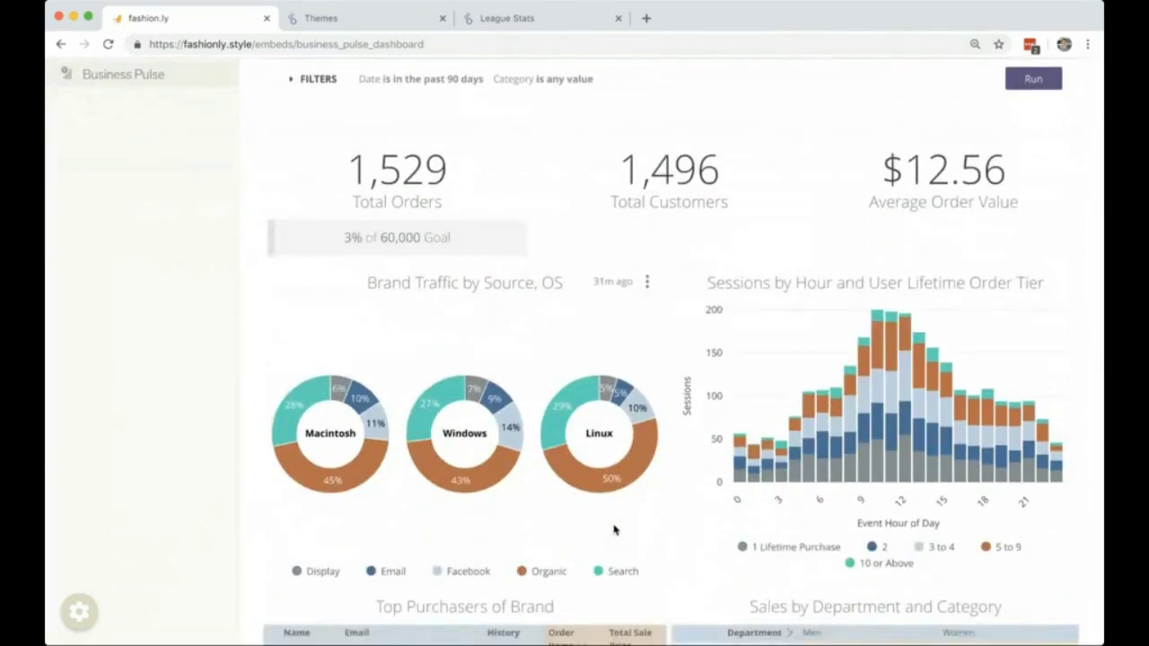
scroll(615, 529, down, 5)
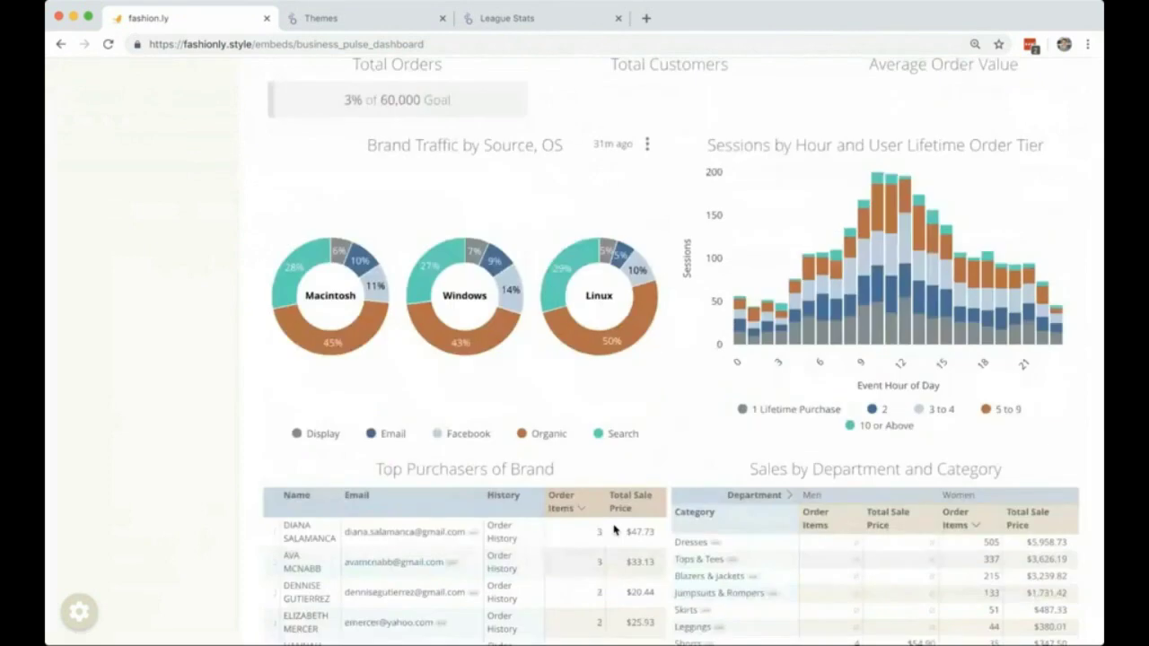
scroll(615, 529, up, 2)
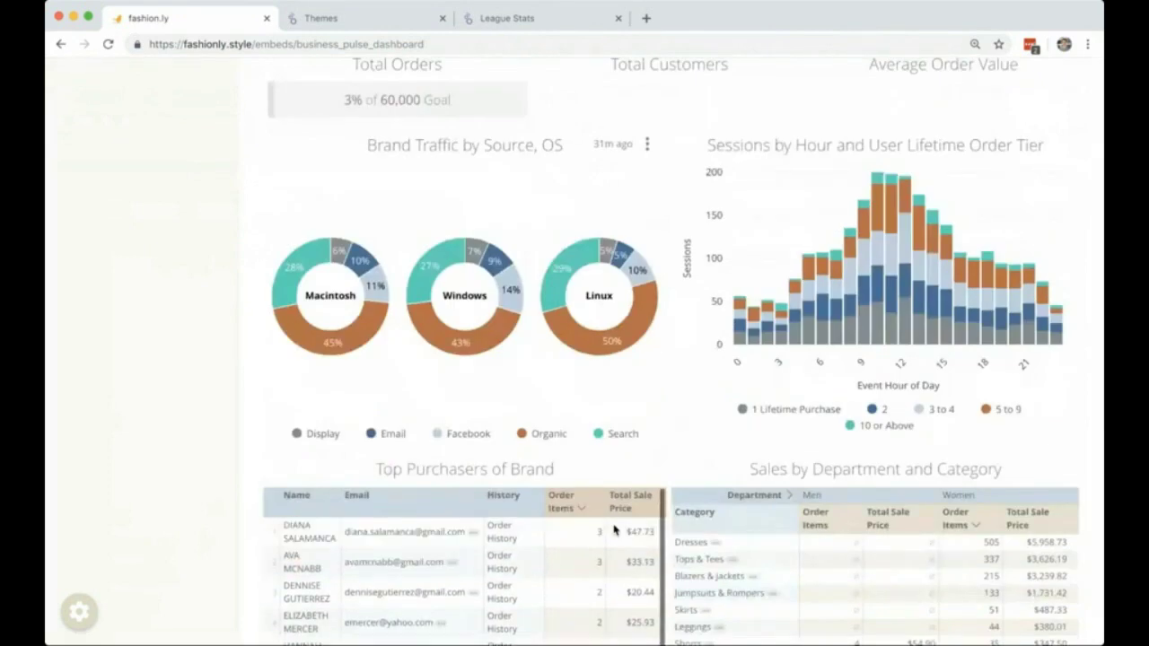
scroll(679, 339, up, 7)
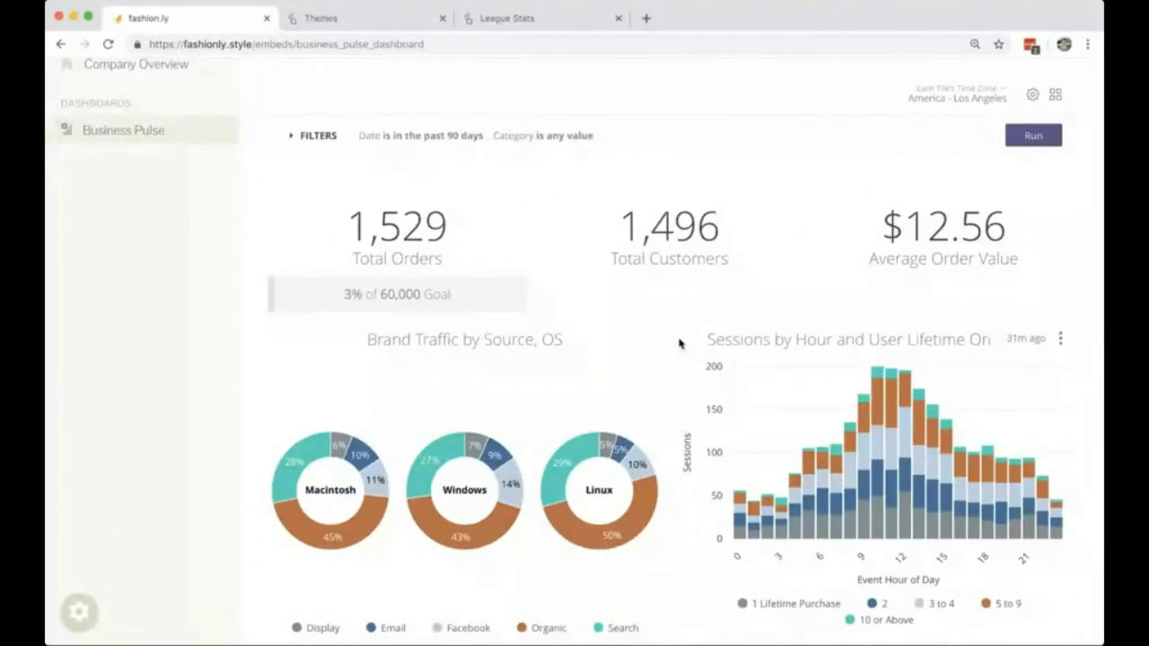
scroll(680, 344, up, 1)
scroll(679, 344, up, 2)
click(613, 221)
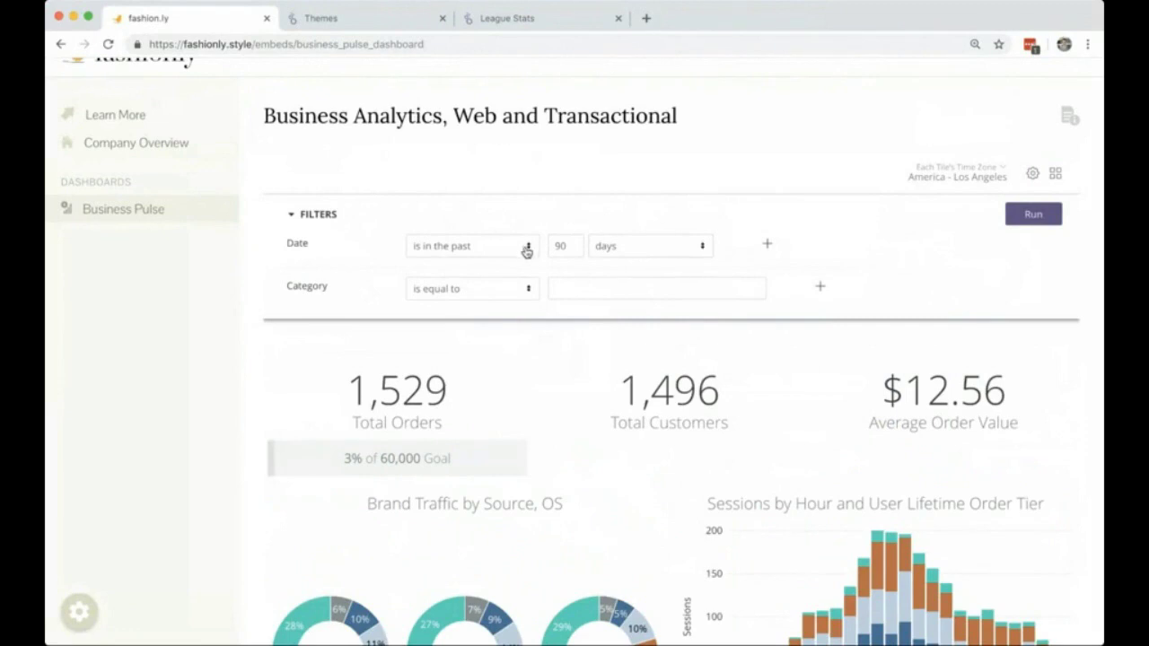
Collapse the Business Pulse filters to a summary line and preview the Download as PDF/CSV options.
click(600, 215)
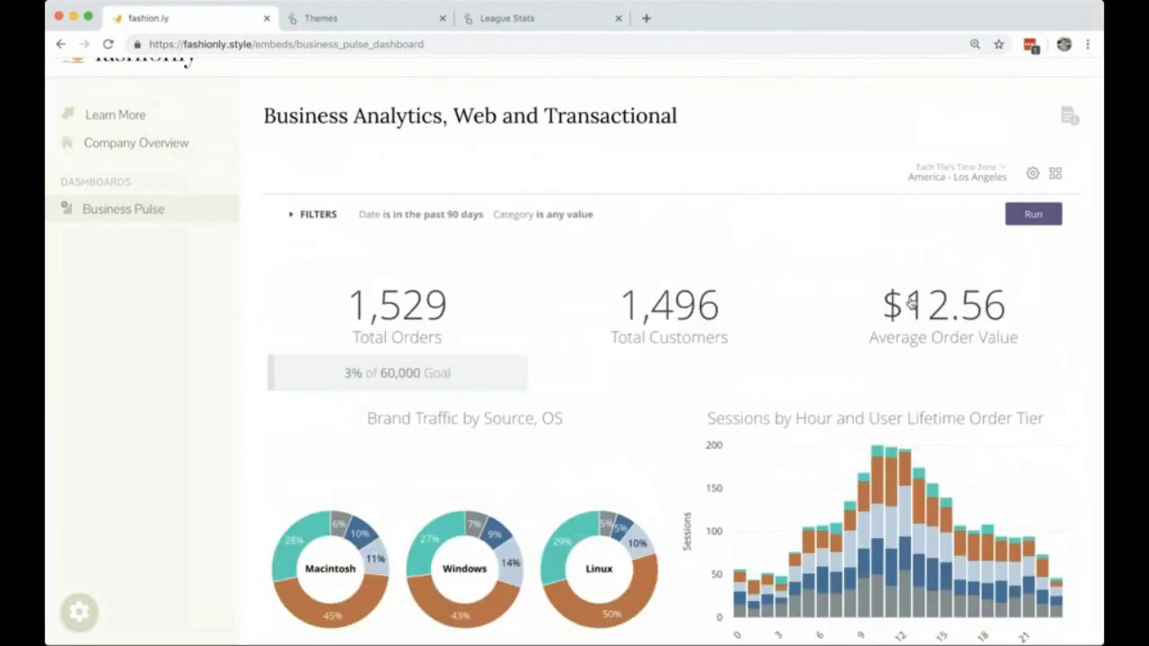
click(1033, 174)
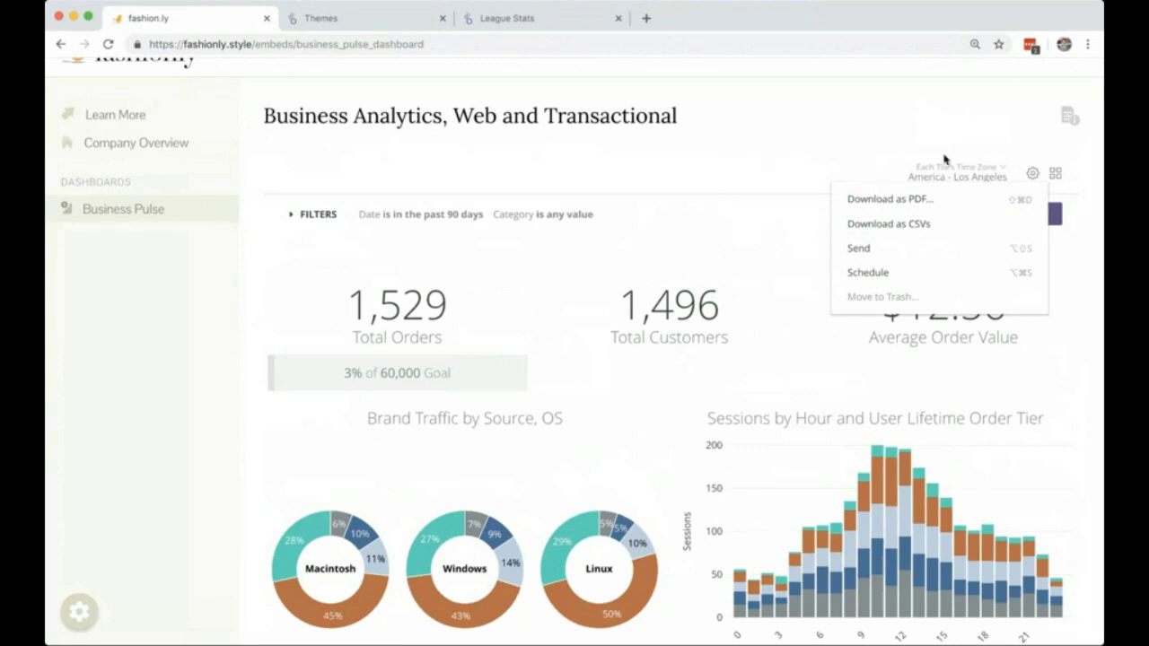
click(1032, 175)
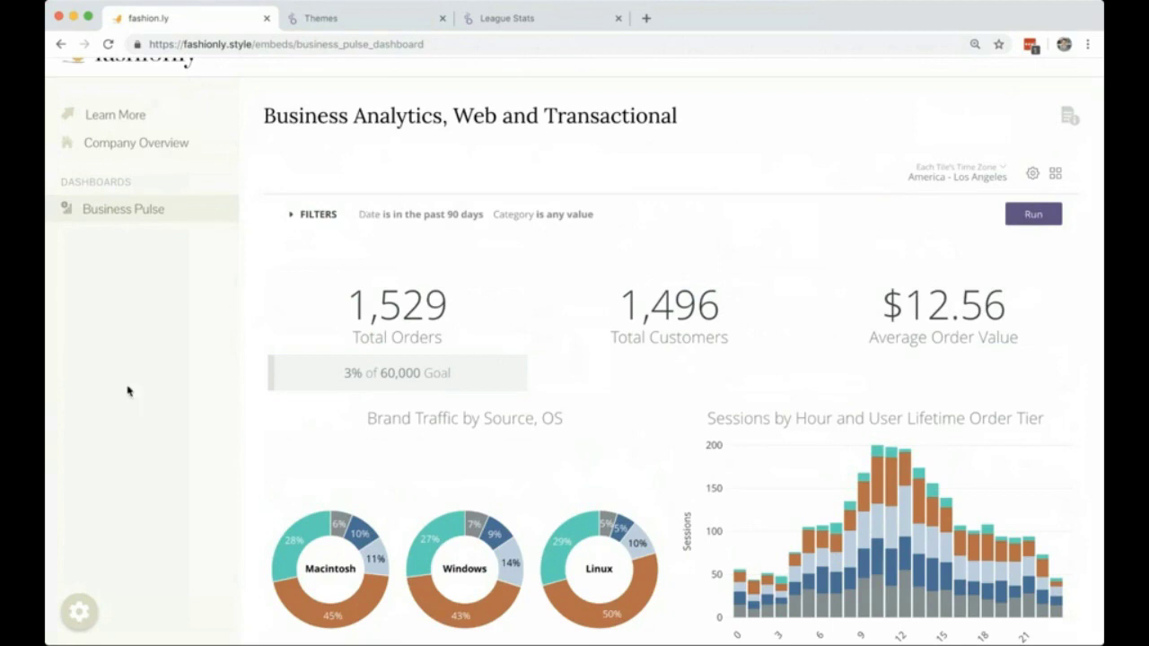
Switch the portal's plan from Free to the Premium tier.
click(79, 615)
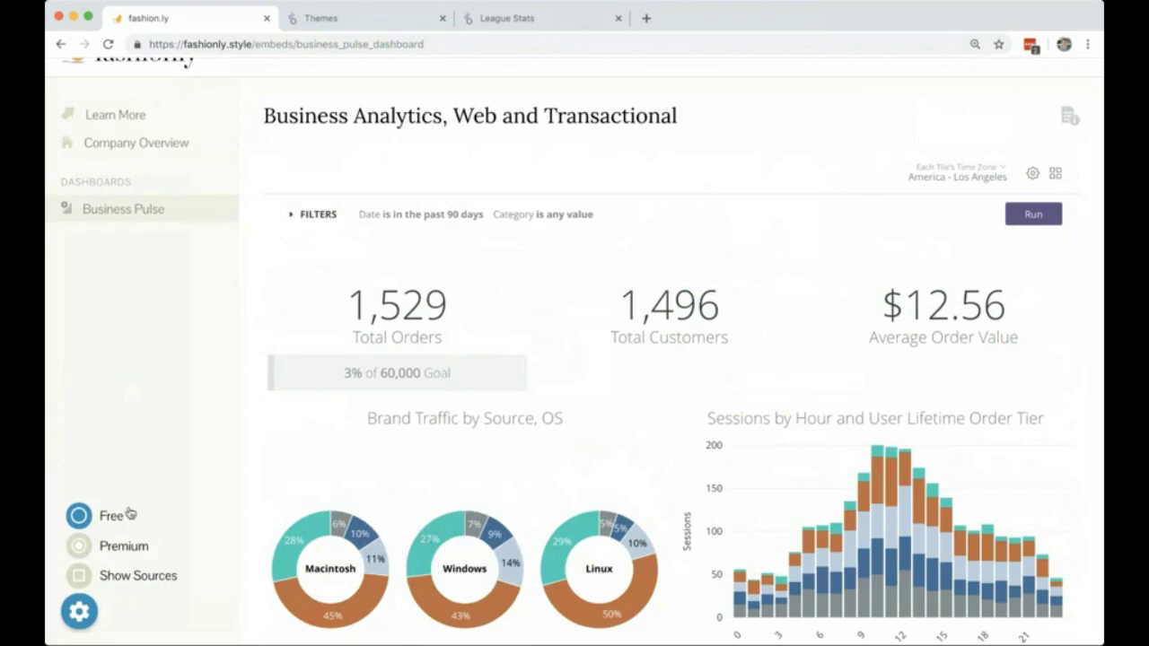
click(80, 545)
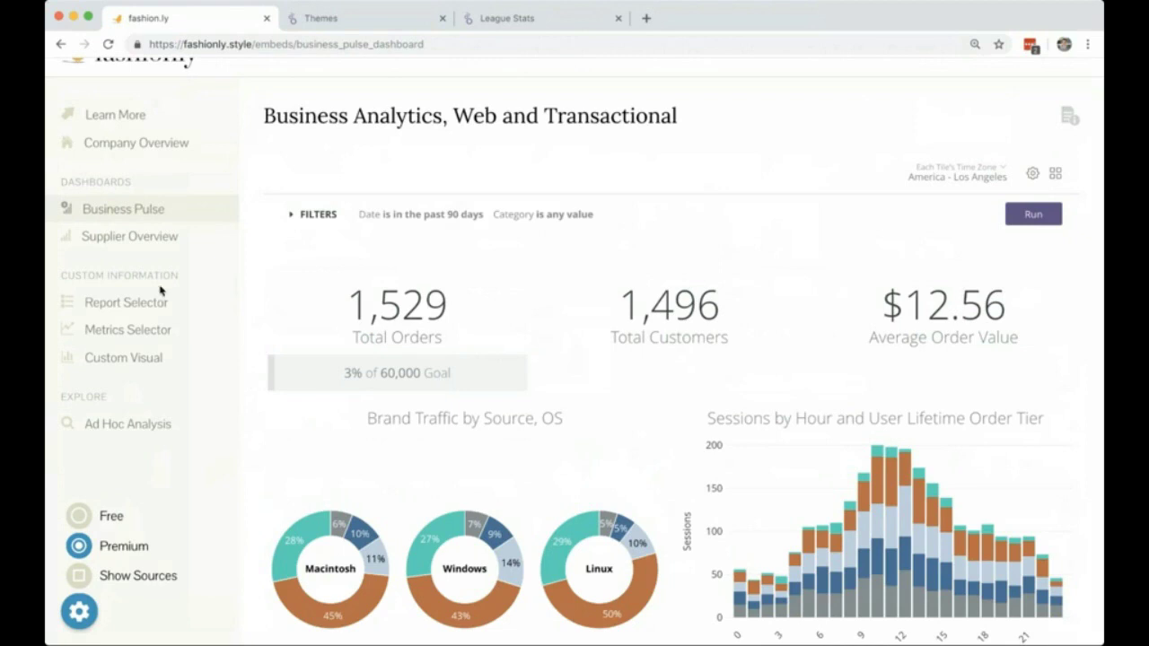
Open the Supplier Overview dashboard with its iFrame and API sources outlined.
click(143, 238)
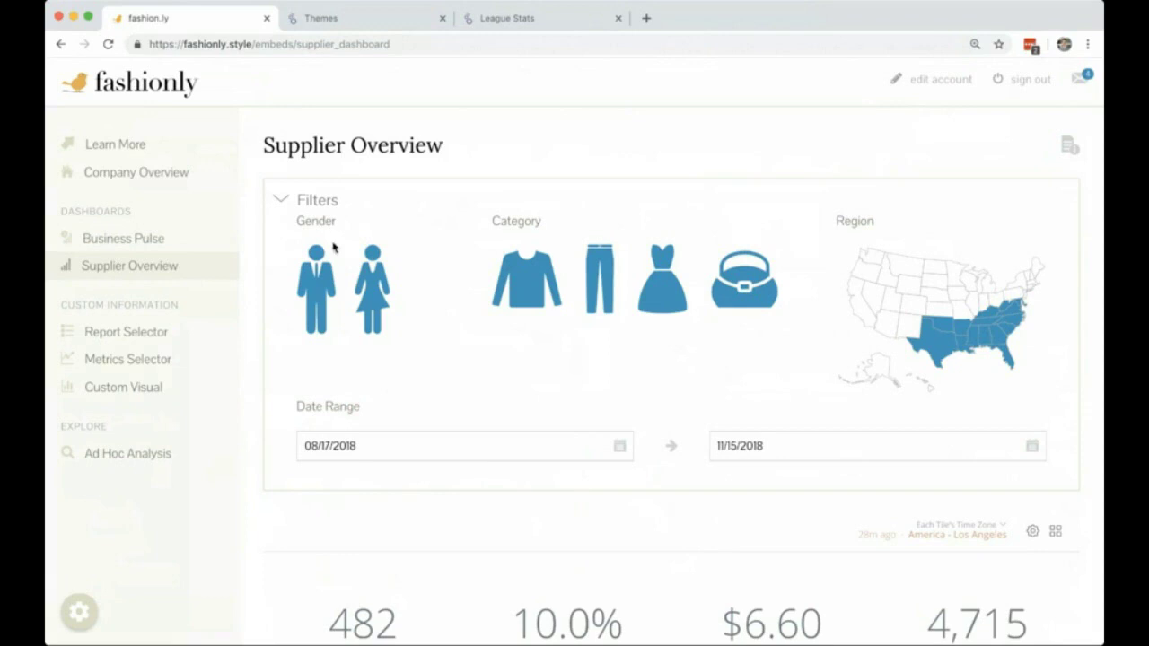
click(78, 611)
click(123, 585)
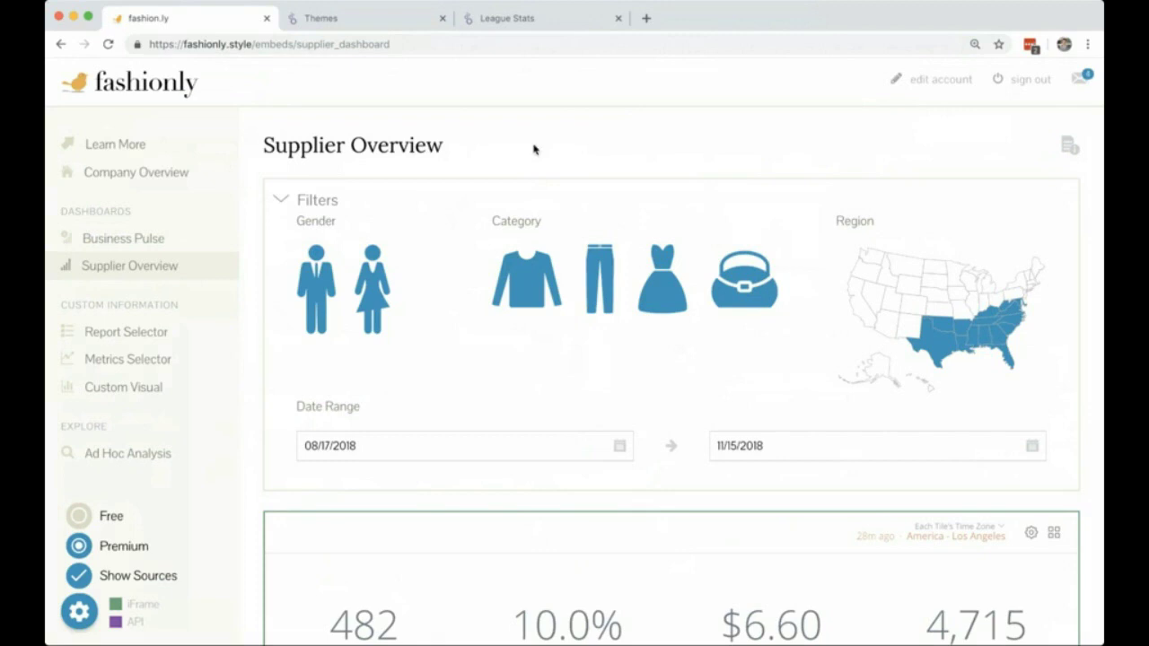
Exclude pants from the Category filter and review the reloaded tiles showing 141 new users.
scroll(539, 137, down, 2)
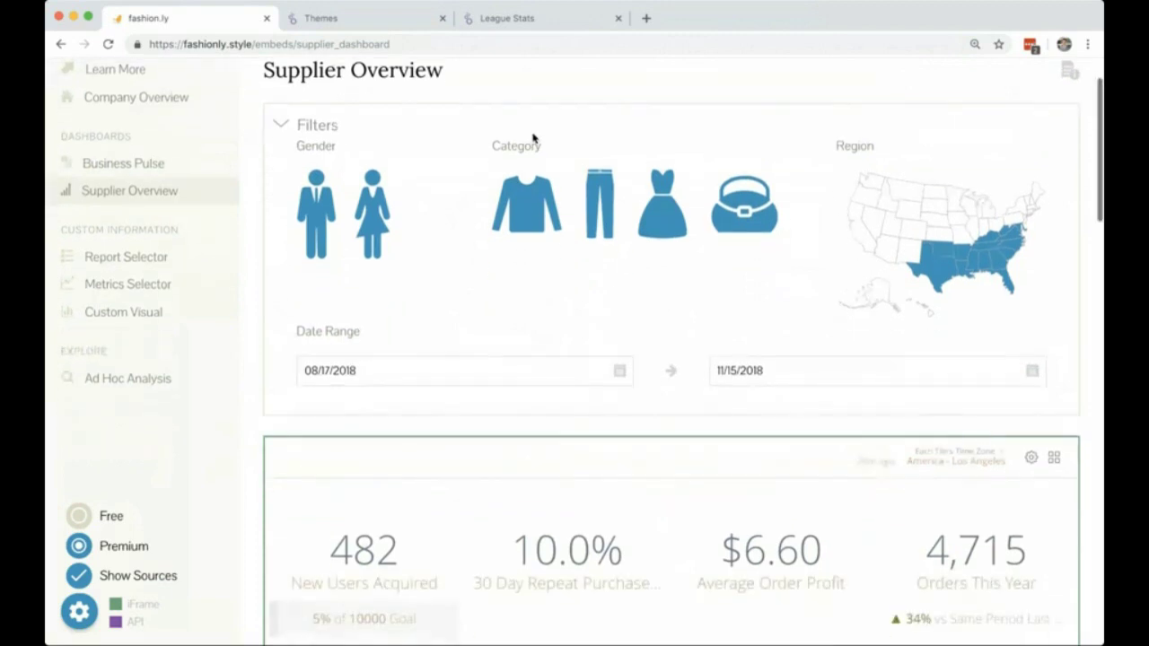
click(605, 209)
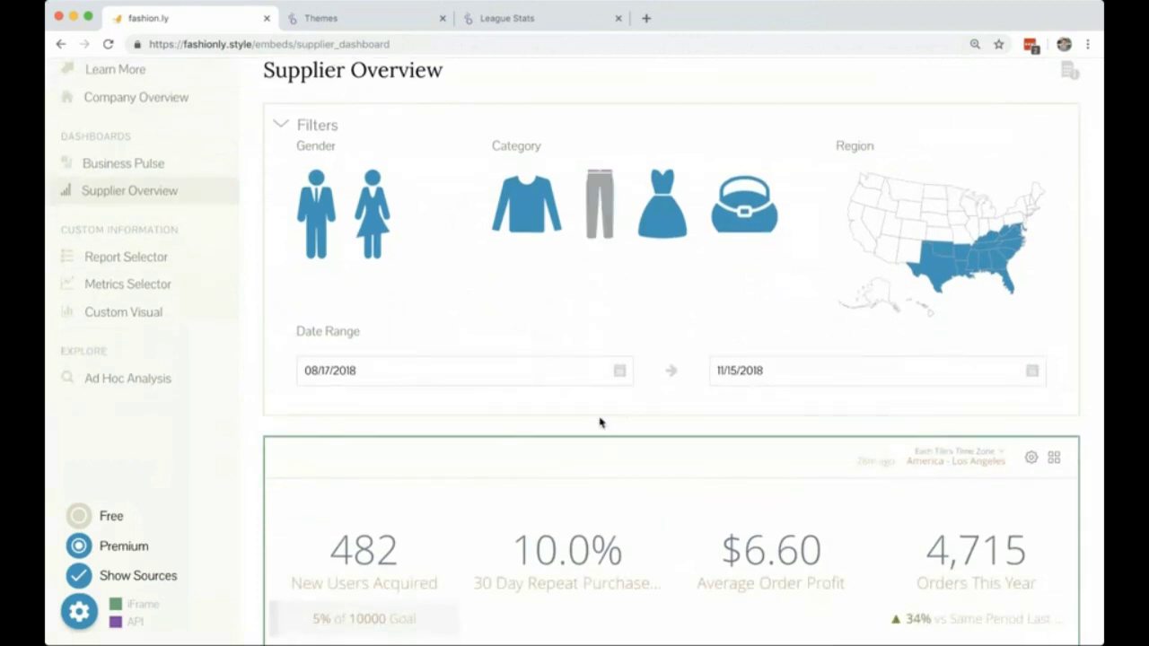
scroll(601, 418, down, 3)
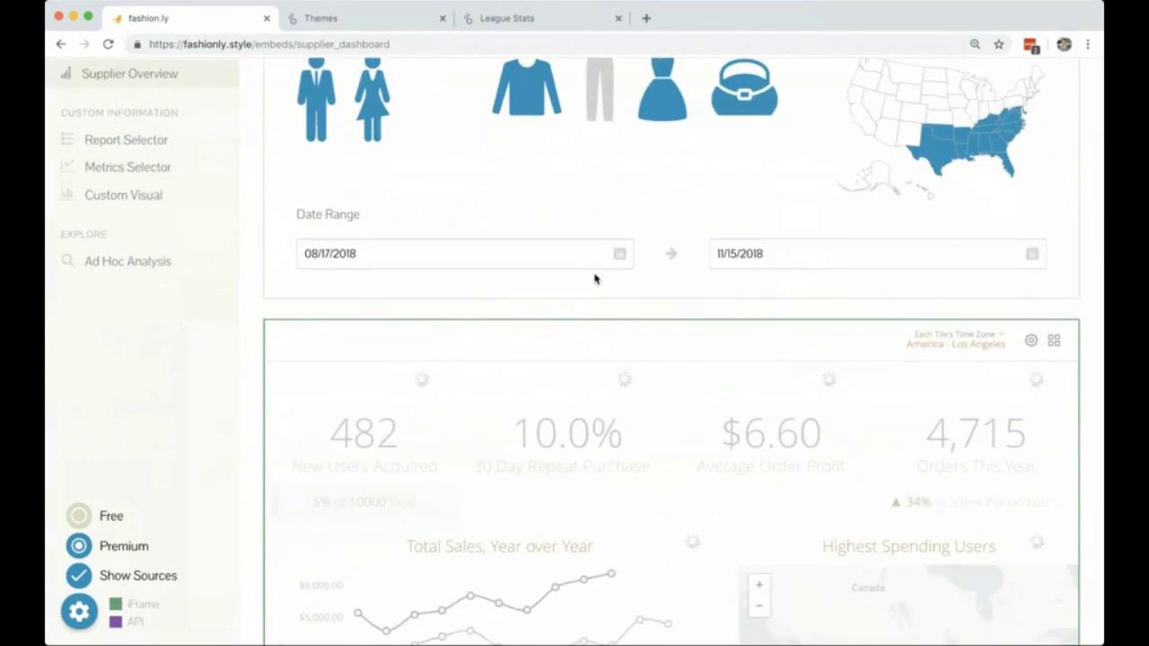
scroll(595, 277, down, 3)
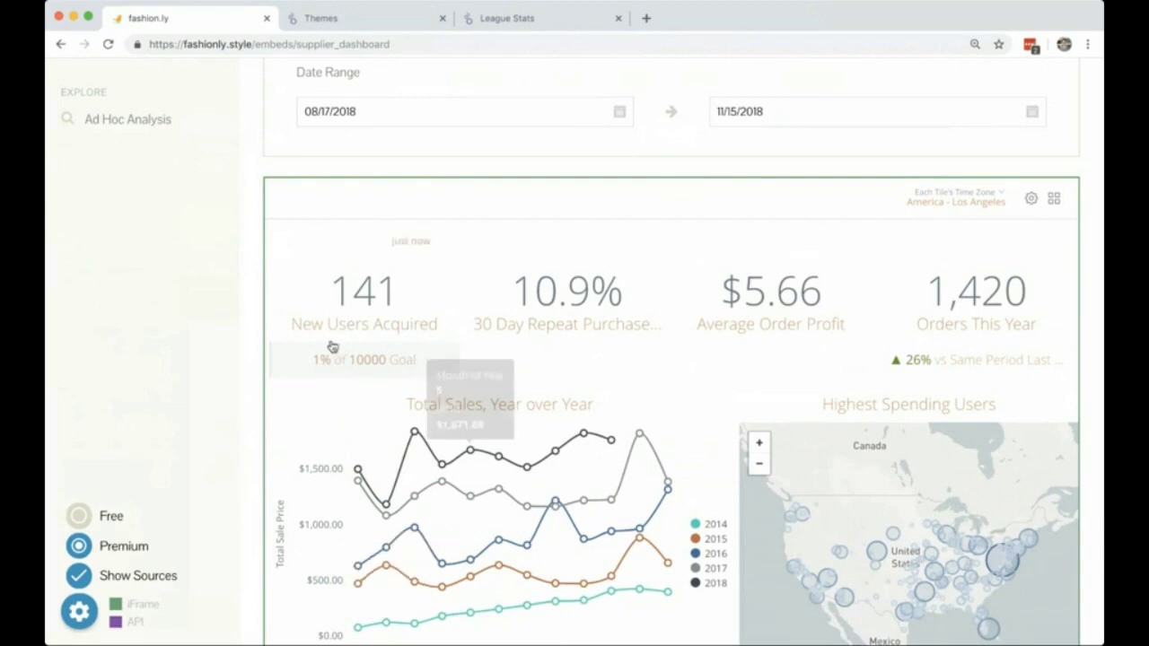
scroll(178, 312, up, 3)
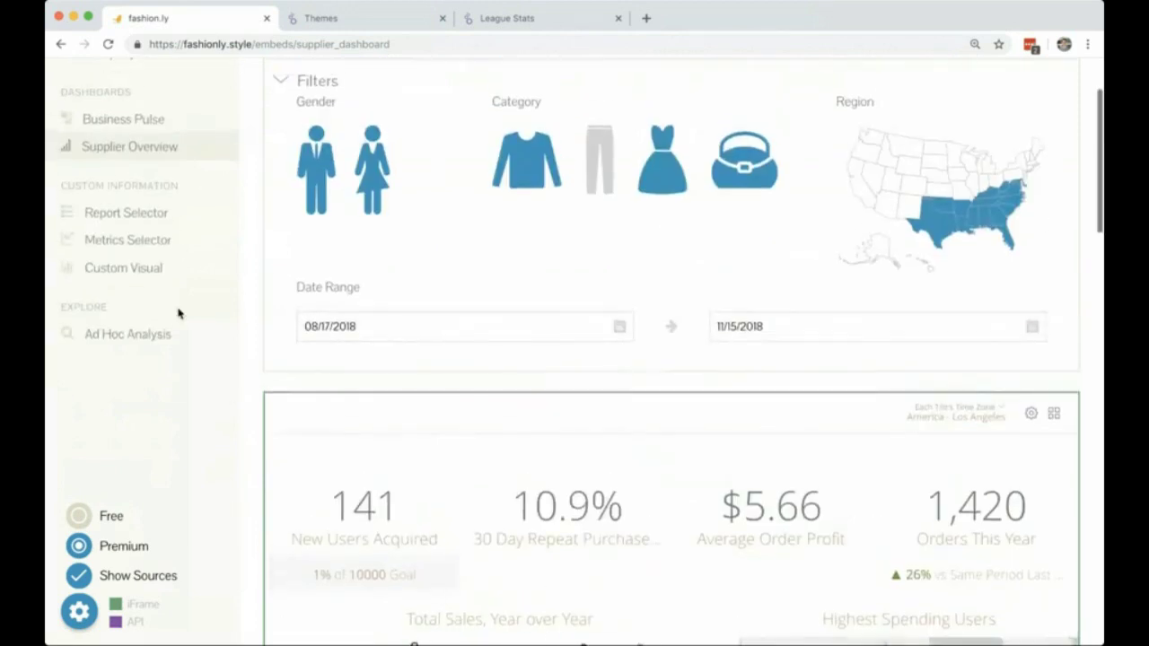
View the Traffic Source bubble chart, then load the Orders by Day and Category report.
click(135, 278)
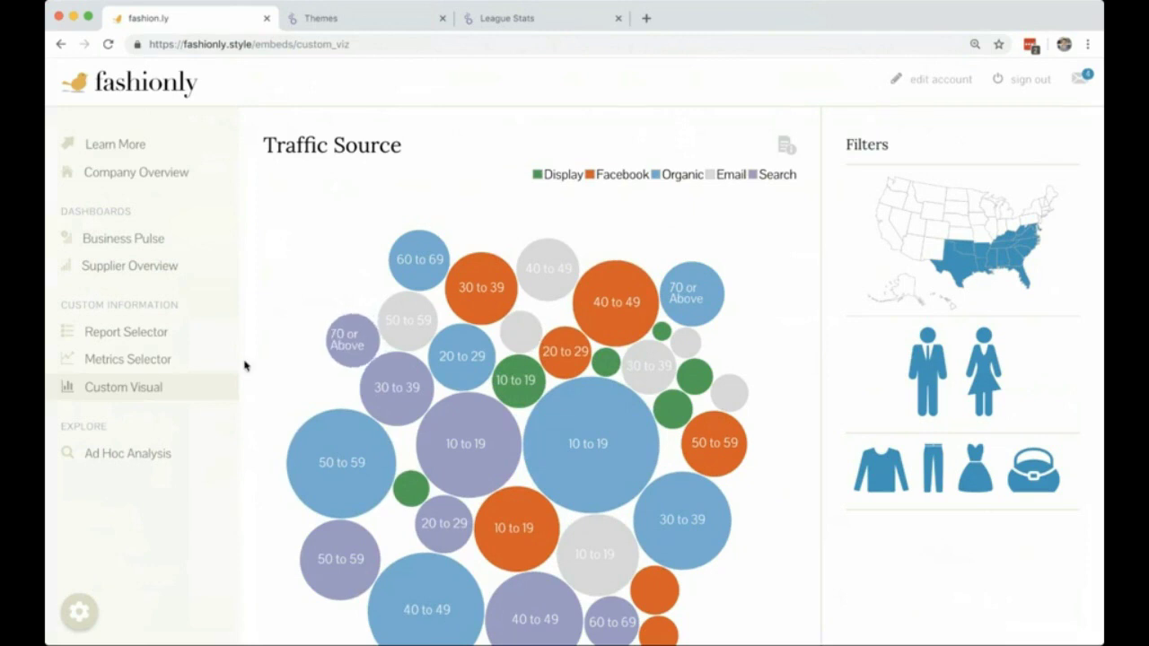
click(126, 339)
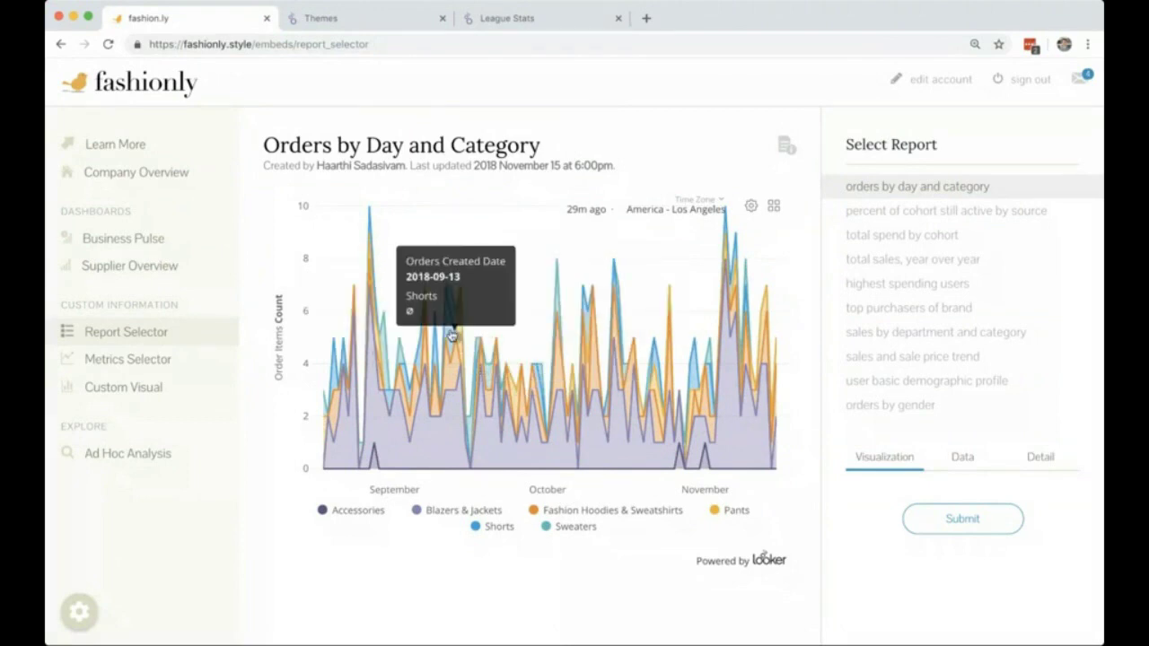
With sources shown, submit 'highest spending users' in Select Report to display its US map.
click(78, 610)
click(89, 583)
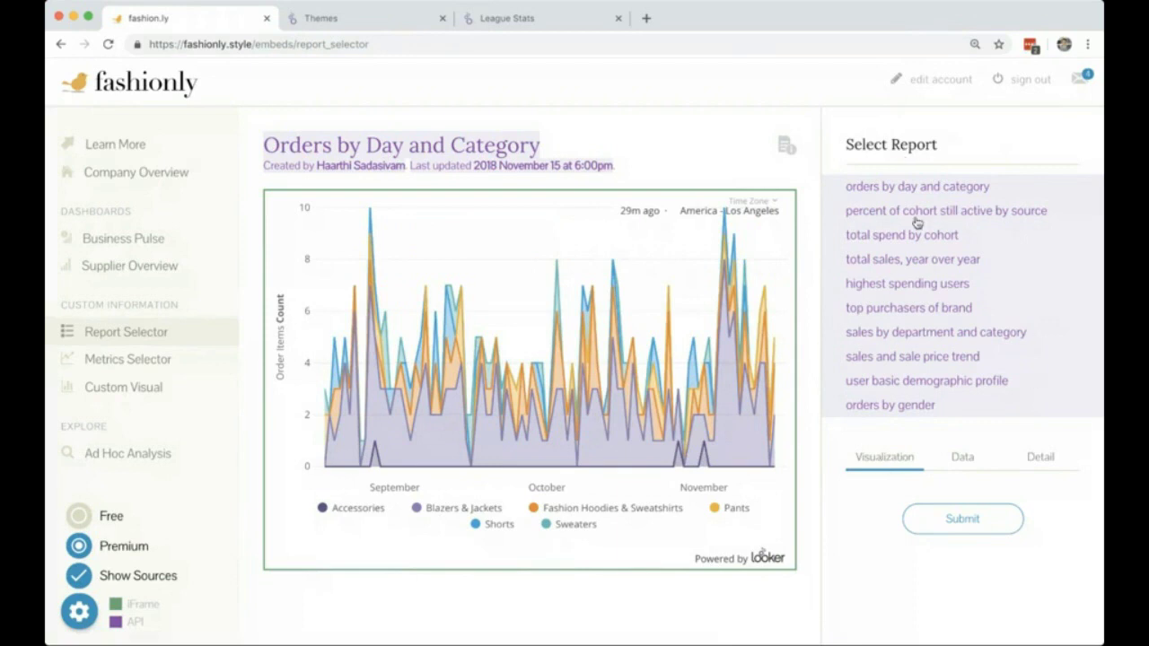
click(887, 284)
click(962, 518)
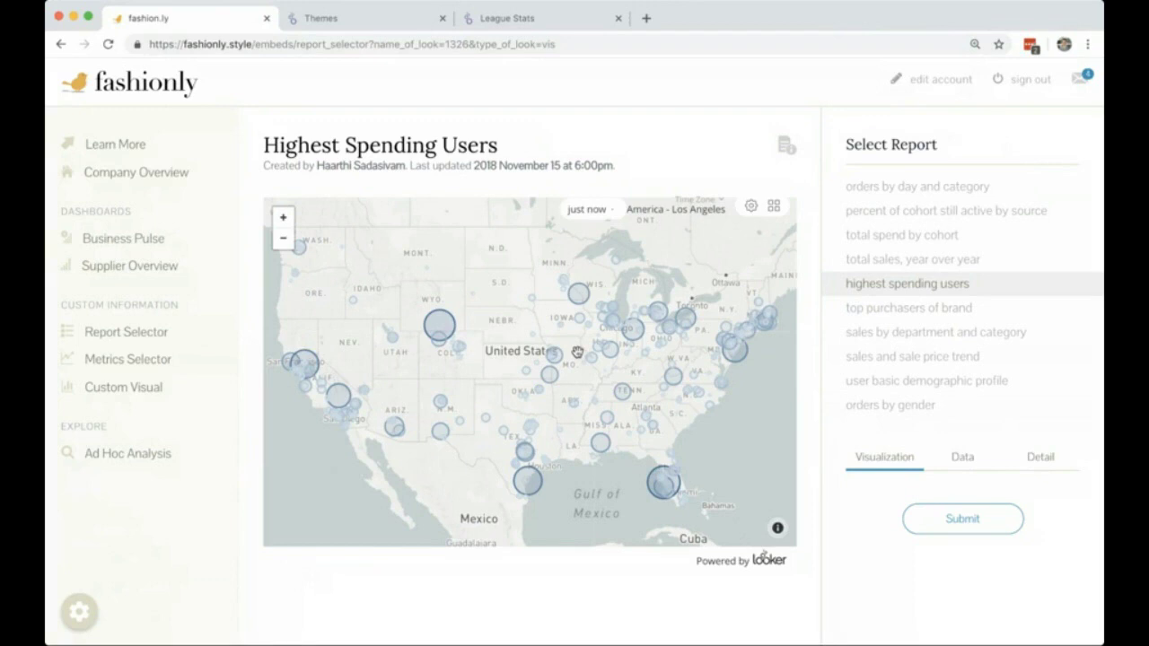
Open Ad Hoc Analysis to show the Order Information Explore charting Total Sale Amount against Average Selling Price.
click(140, 464)
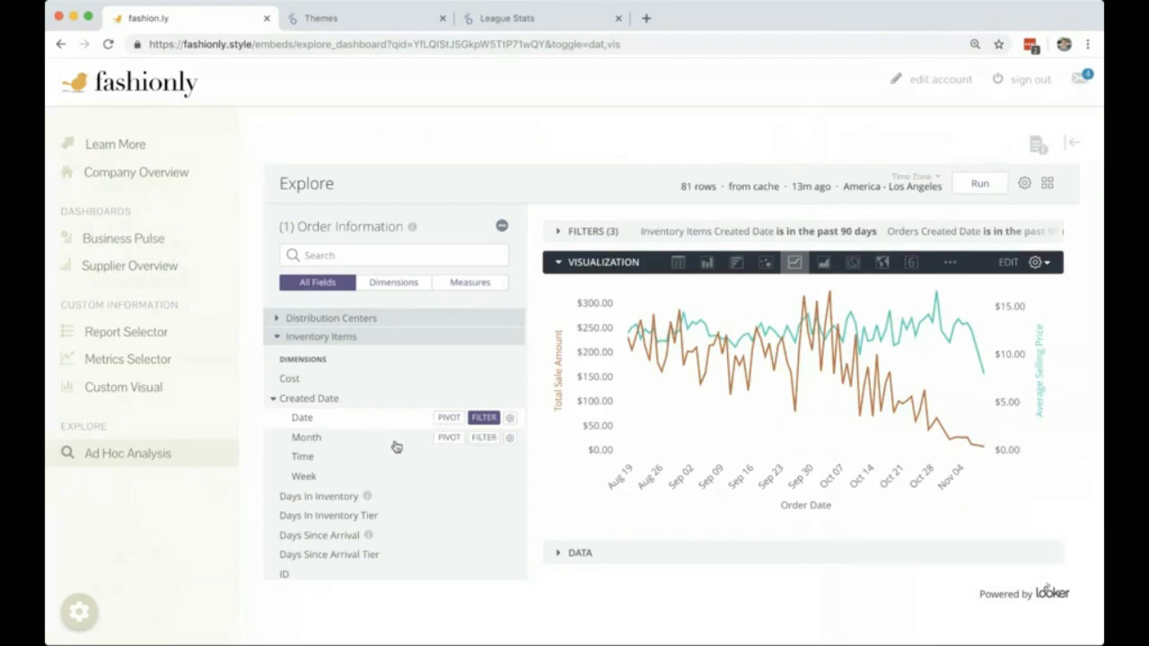
mouse_move(367, 498)
scroll(370, 502, down, 3)
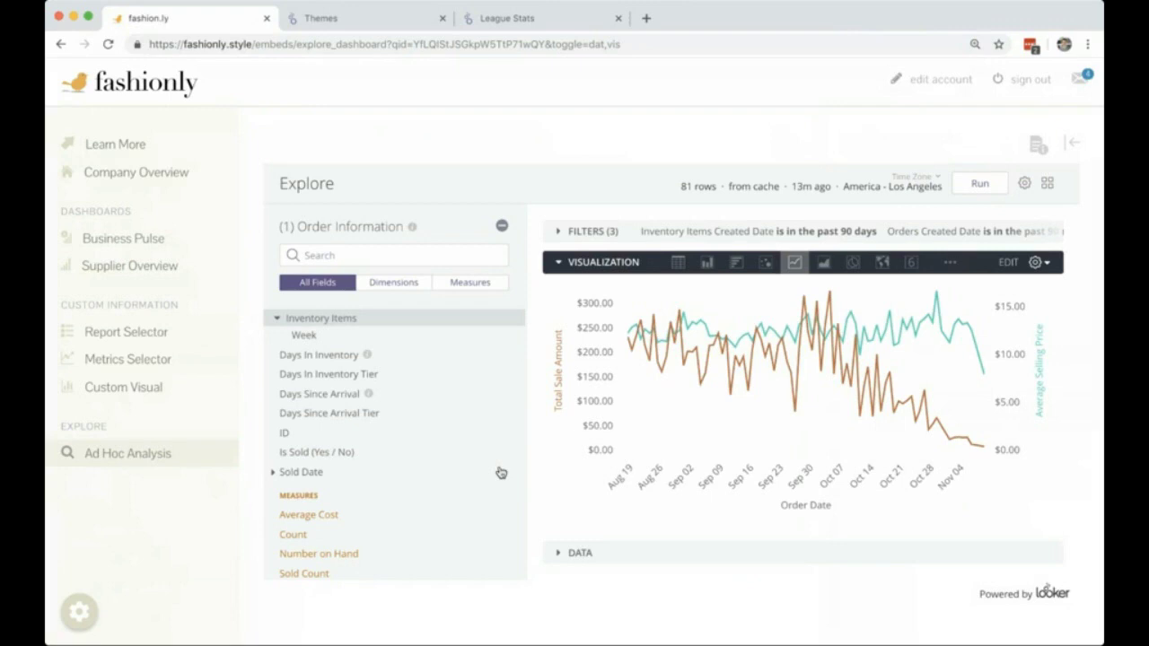
Switch to the Looker Admin > Themes page listing the custom themes anika, dialpad and reverse.
click(336, 22)
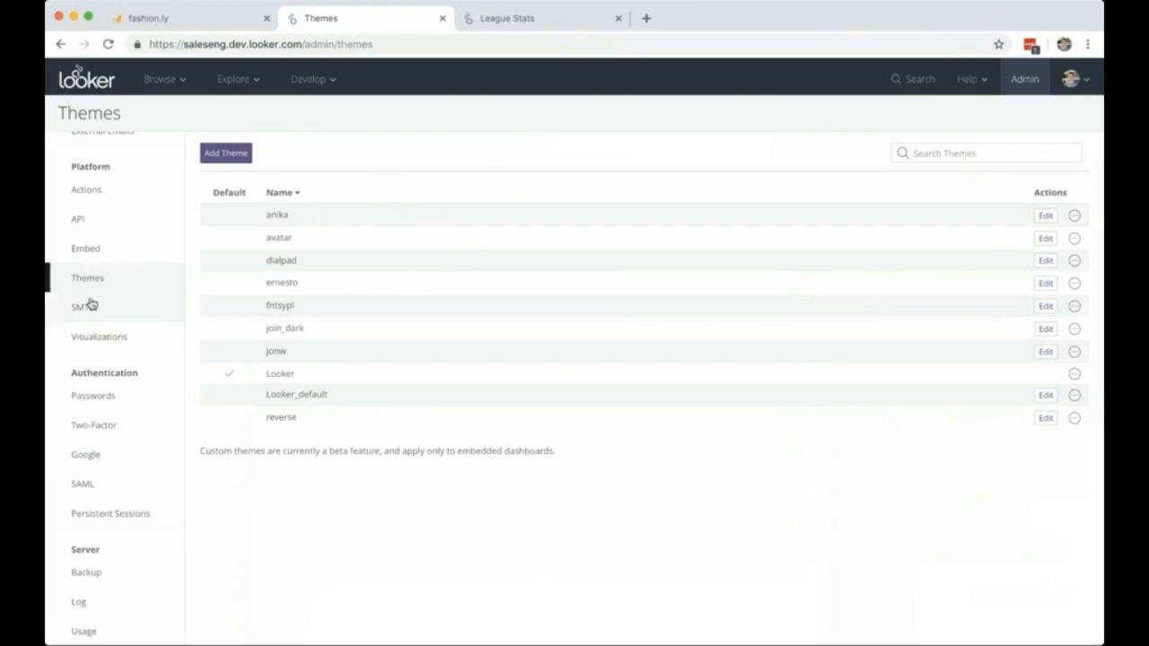
scroll(117, 412, up, 3)
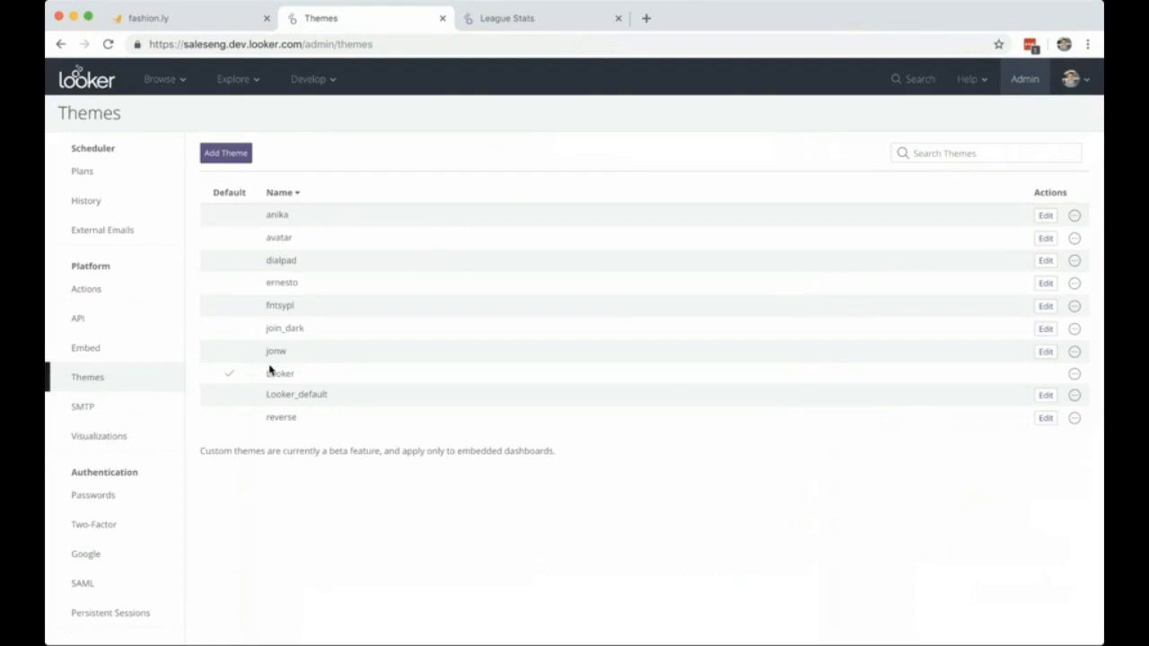
Edit the avatar theme and review its Papyrus font, #0E0E0E background and #FFFFFF tile text.
click(1043, 240)
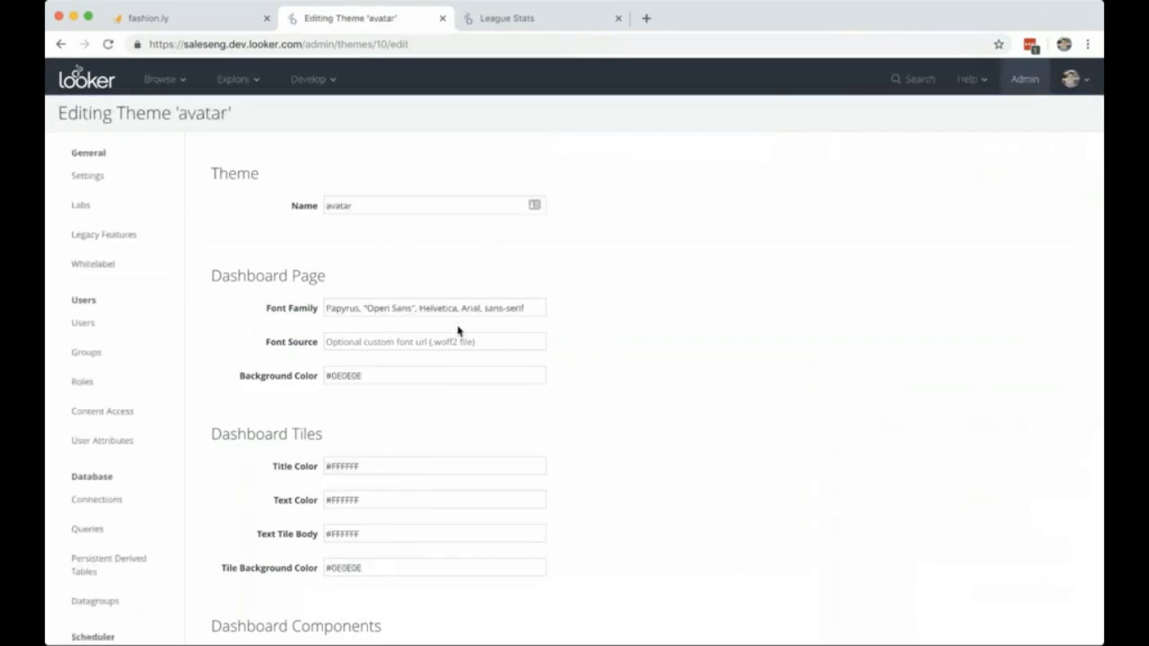
scroll(473, 342, down, 1)
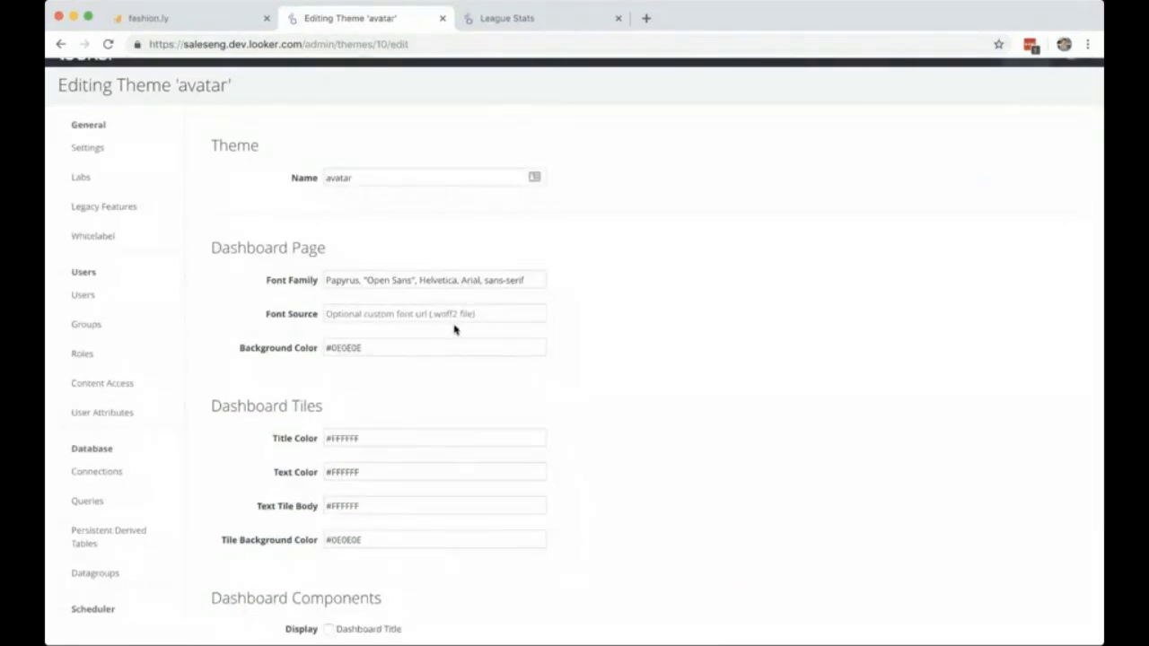
scroll(422, 377, down, 2)
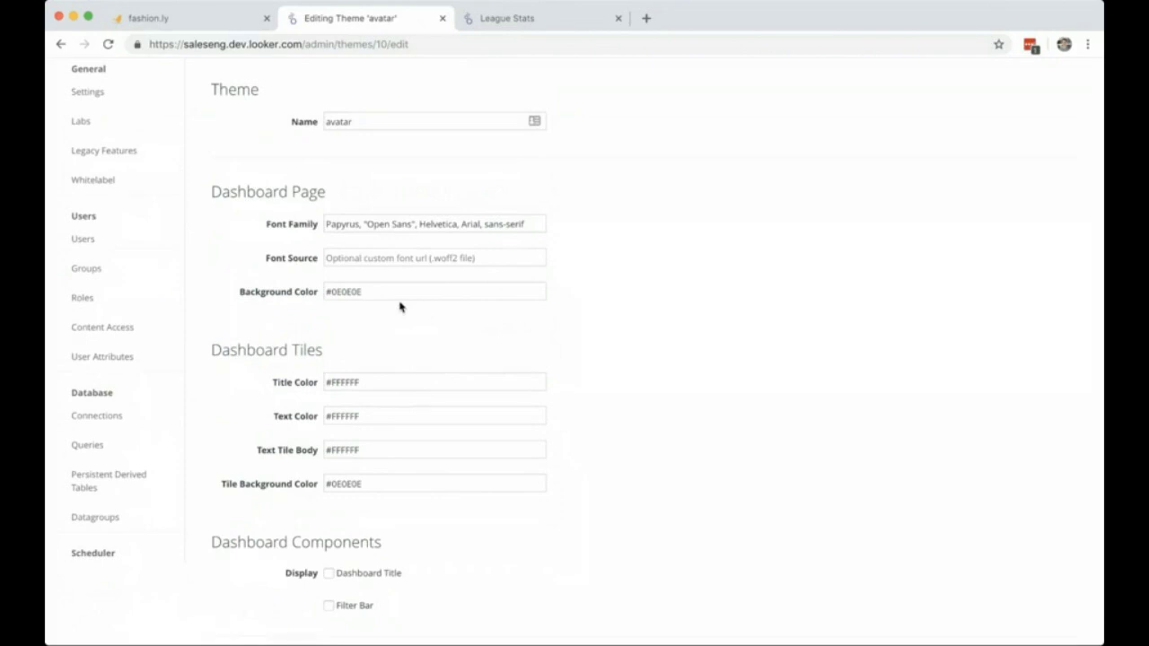
scroll(400, 307, down, 1)
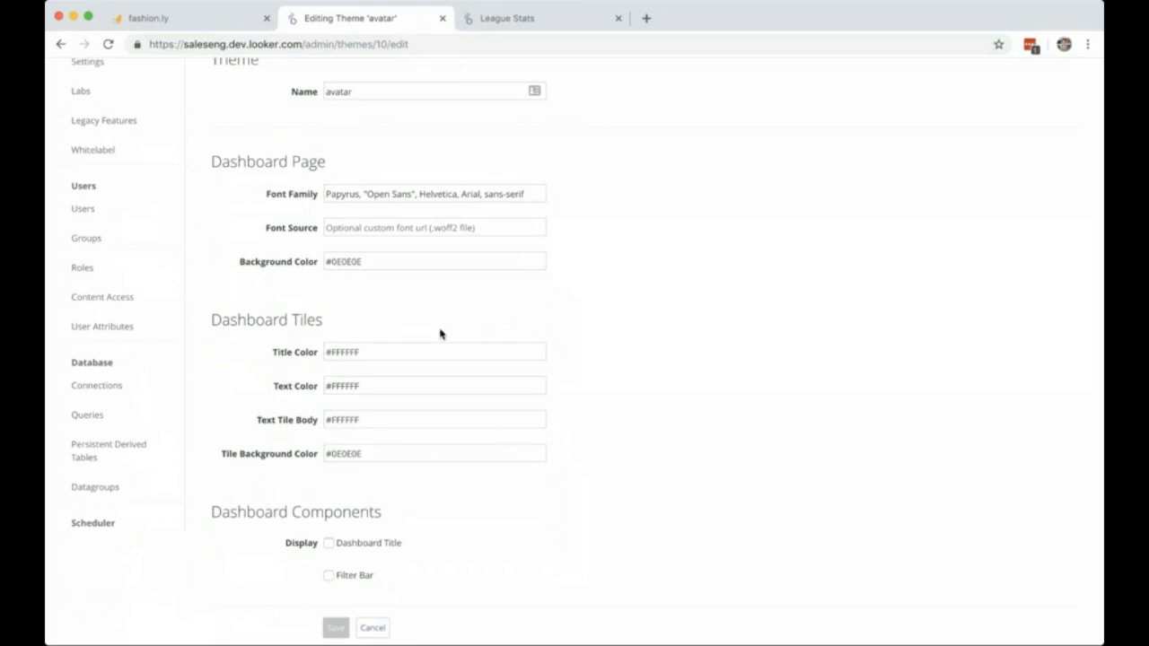
scroll(379, 354, up, 2)
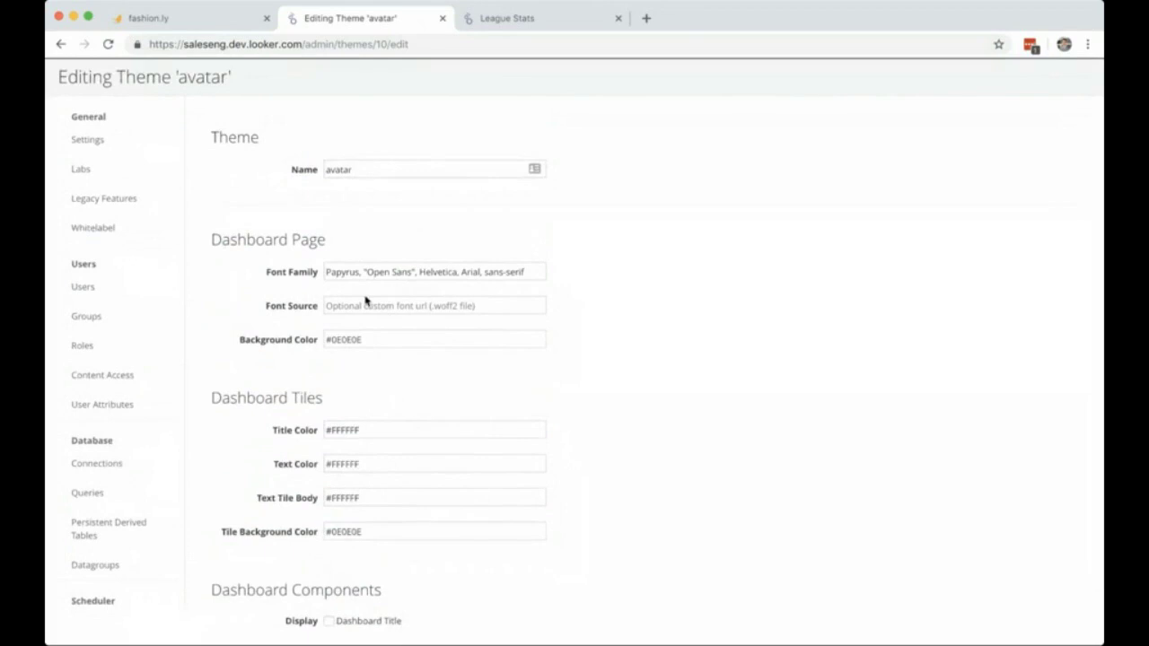
Switch to the League Stats dashboard rendered in the dark avatar theme.
click(496, 19)
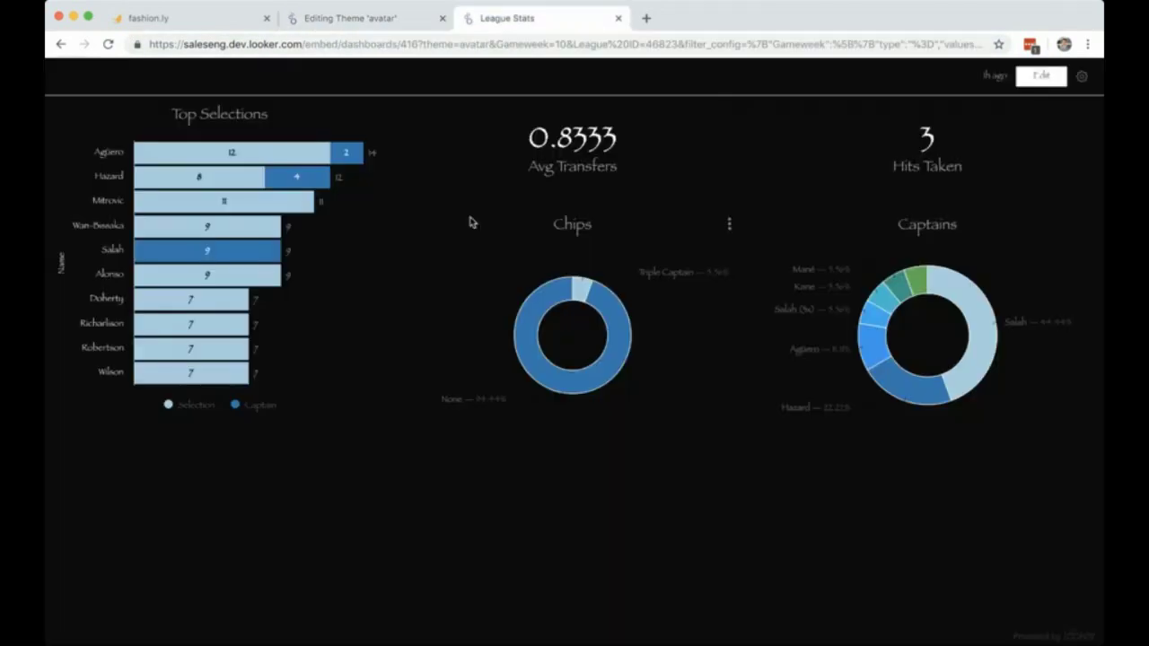
mouse_move(532, 354)
mouse_move(235, 158)
Open the Hits Taken value's Details drill-down, then close it.
click(928, 142)
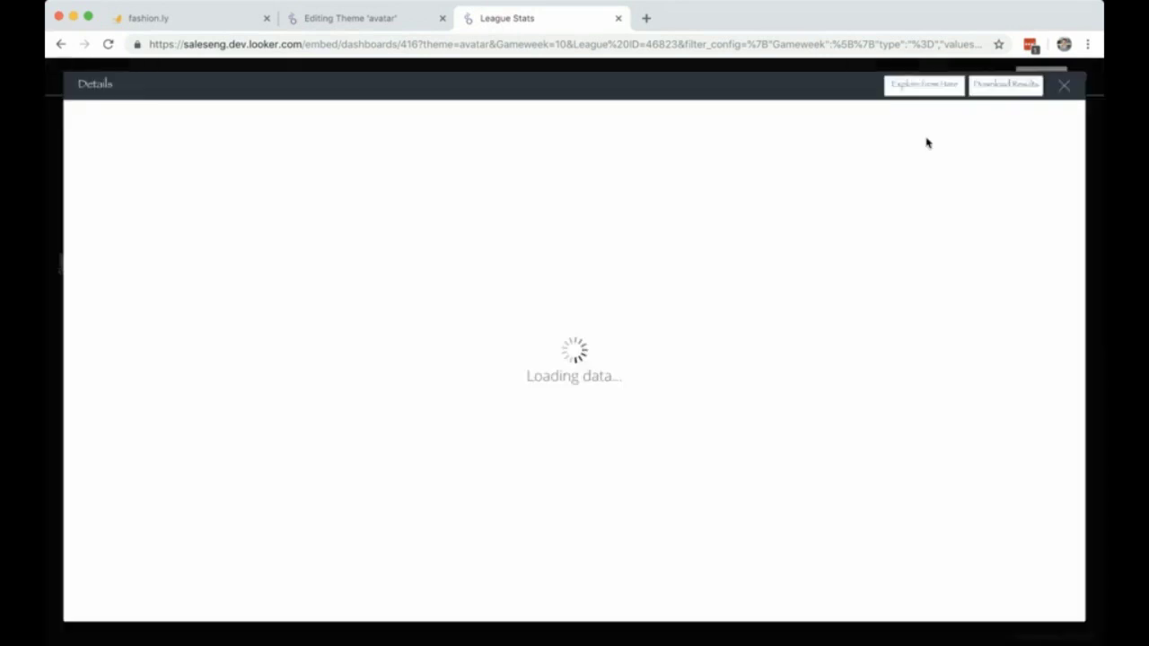
click(1065, 93)
mouse_move(912, 289)
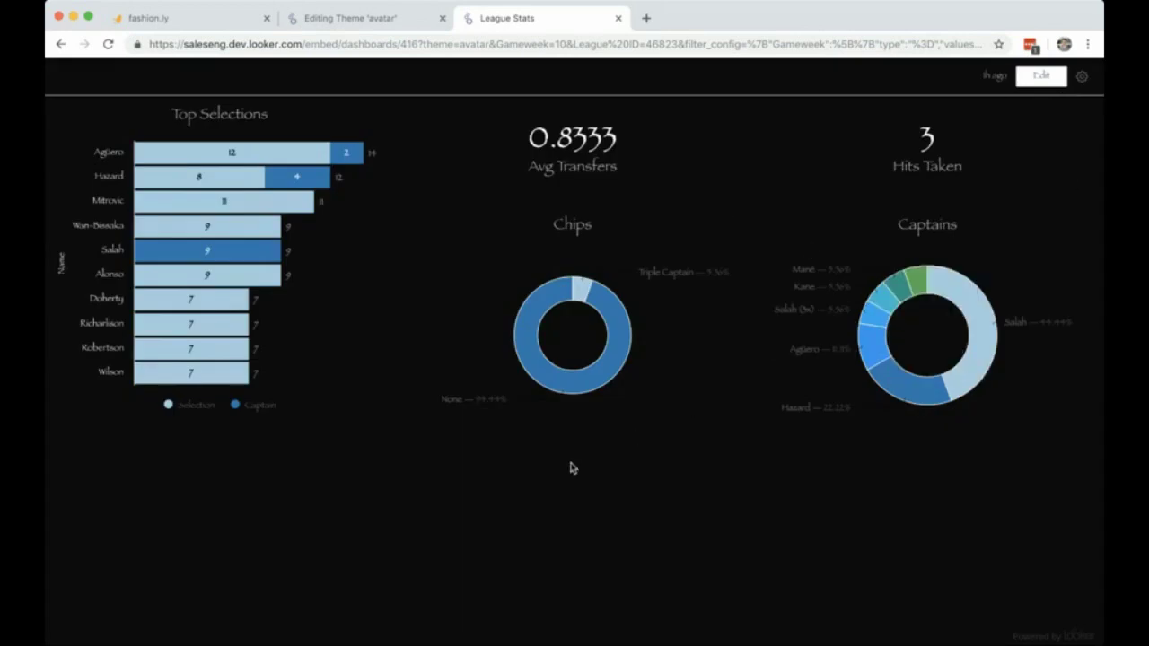